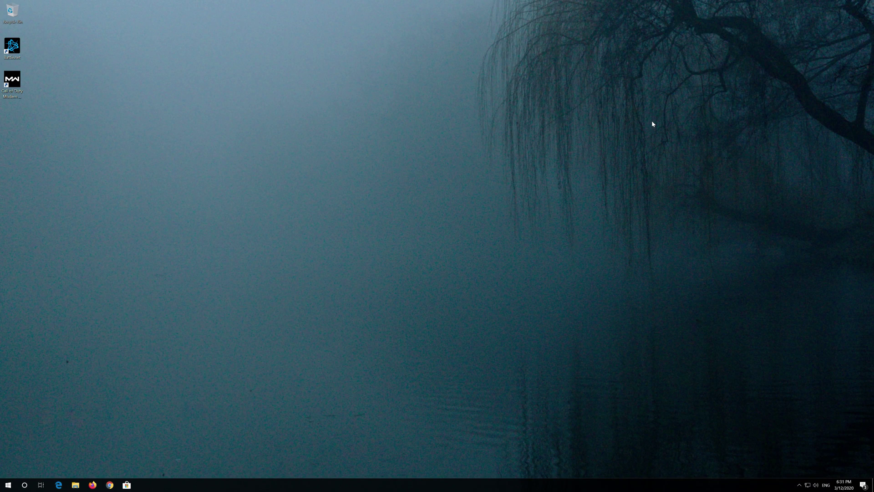
Open the network adapter settings through Control Panel's Network and Sharing Center
{"action": "type", "text": "control panel"}
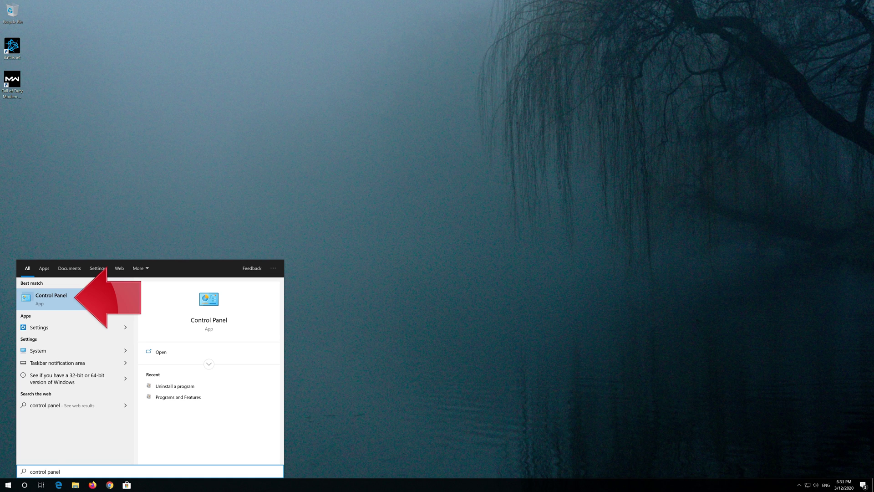
{"action": "left_click", "coordinate": [80, 299]}
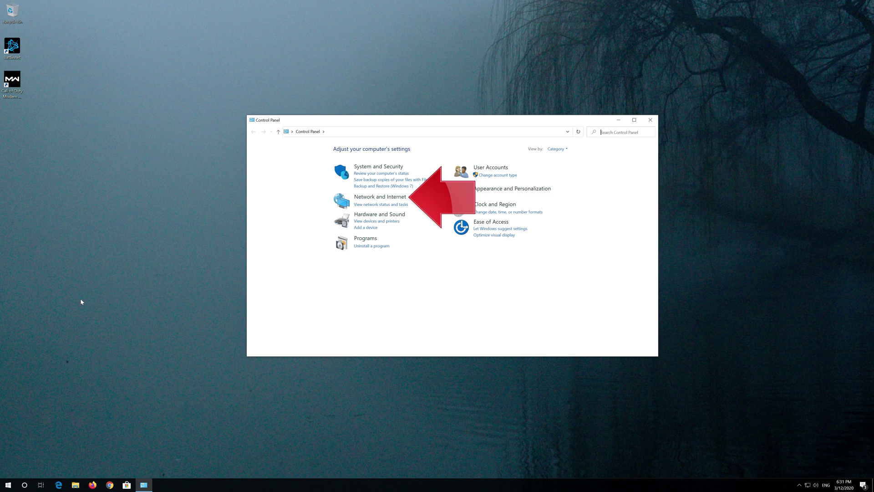
{"action": "left_click", "coordinate": [388, 199]}
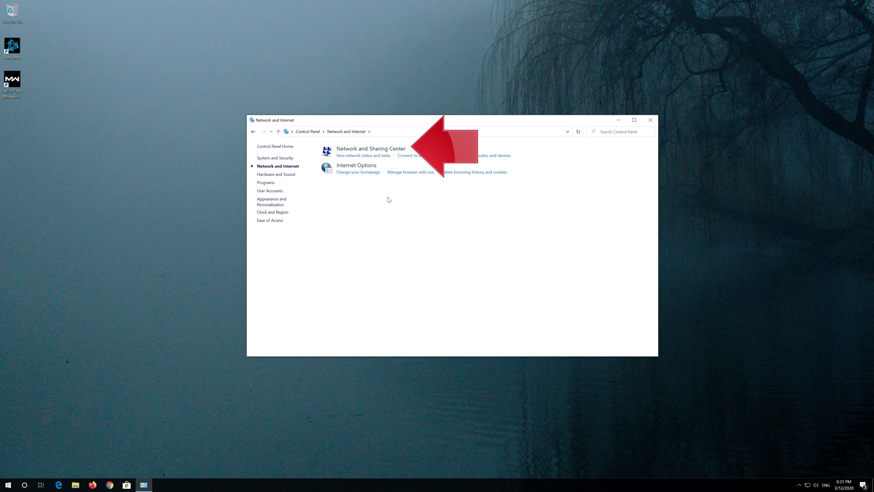
{"action": "left_click", "coordinate": [380, 151]}
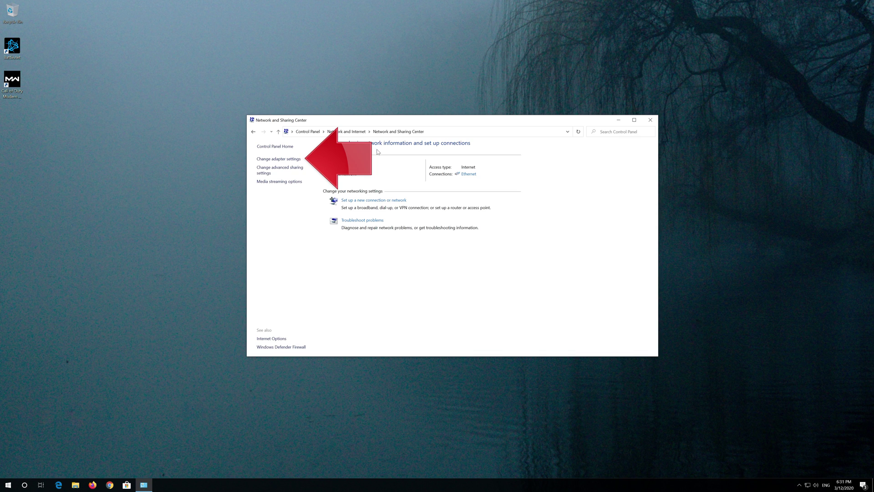
{"action": "left_click", "coordinate": [278, 159]}
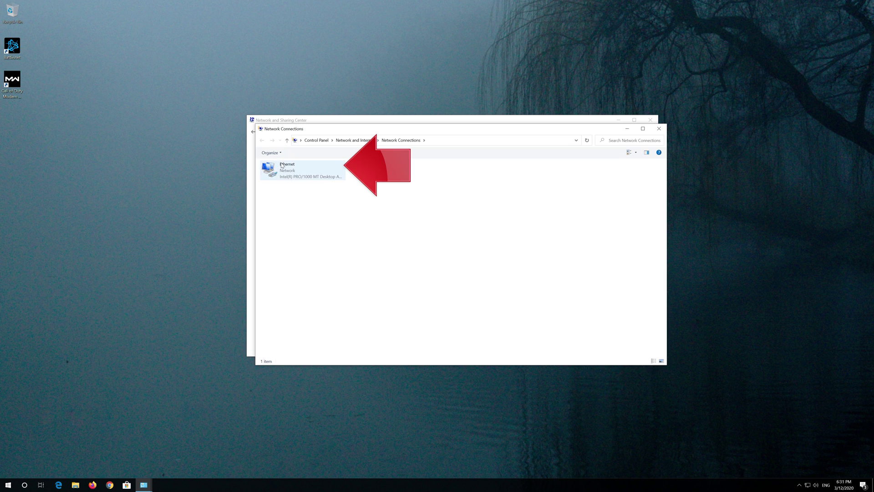
Open the Internet Protocol Version 4 (TCP/IPv4) properties of the Ethernet connection
{"action": "left_click", "coordinate": [337, 169]}
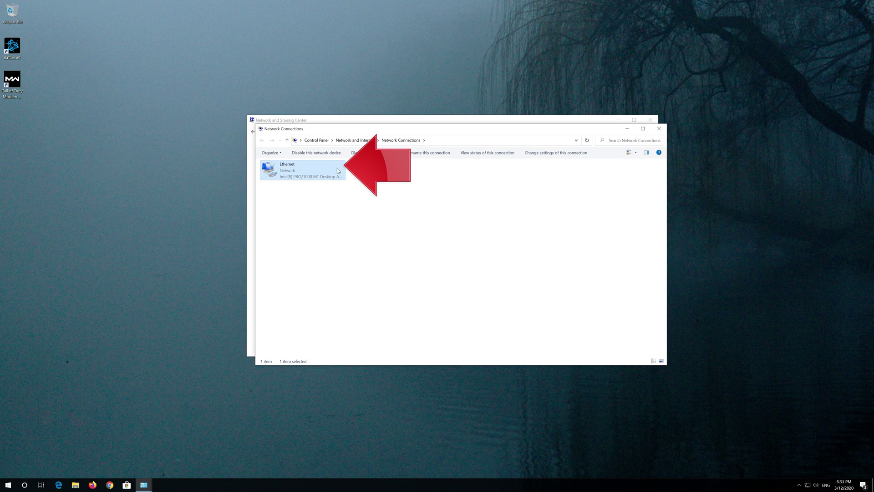
{"action": "right_click", "coordinate": [300, 170]}
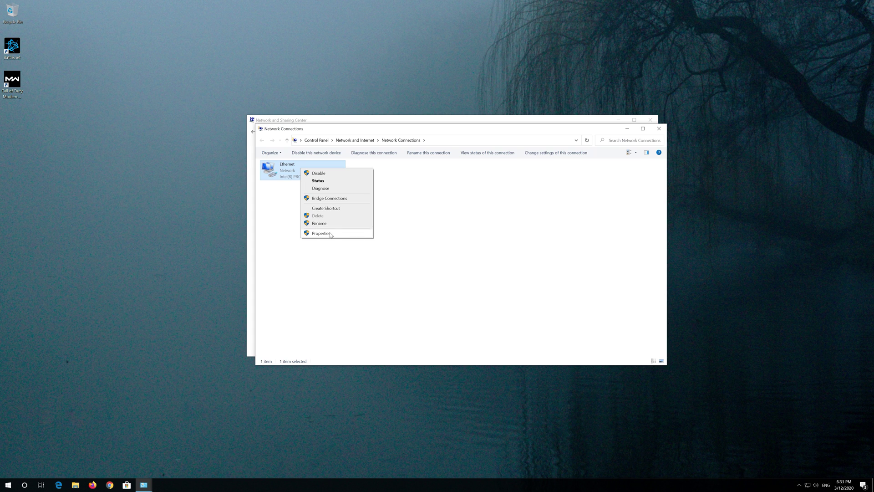
{"action": "left_click", "coordinate": [331, 233]}
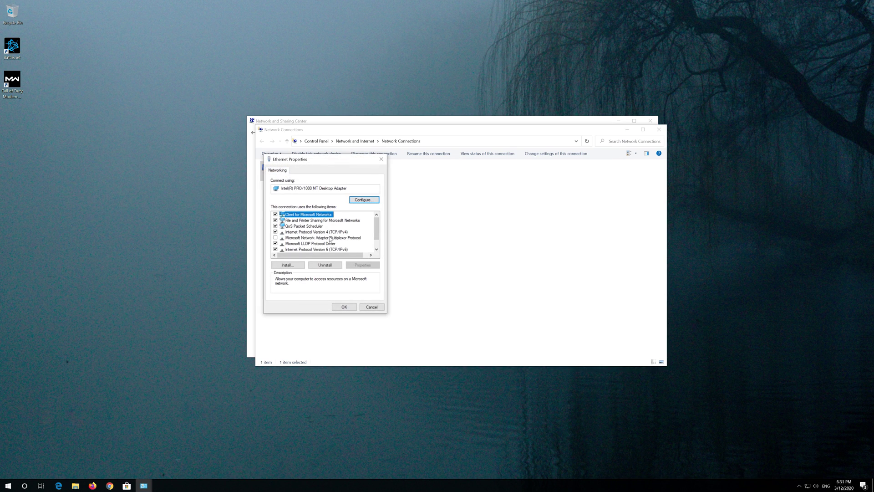
{"action": "left_click_drag", "start_coordinate": [323, 162], "coordinate": [459, 167]}
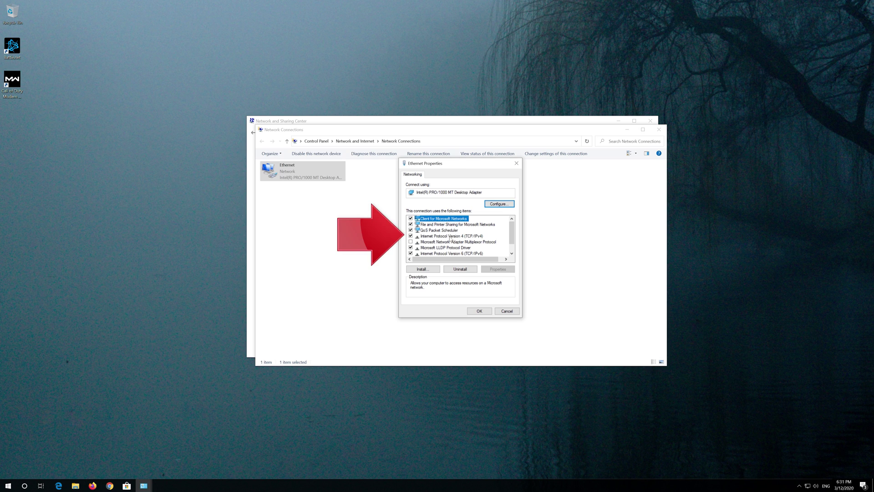
{"action": "left_click", "coordinate": [470, 238]}
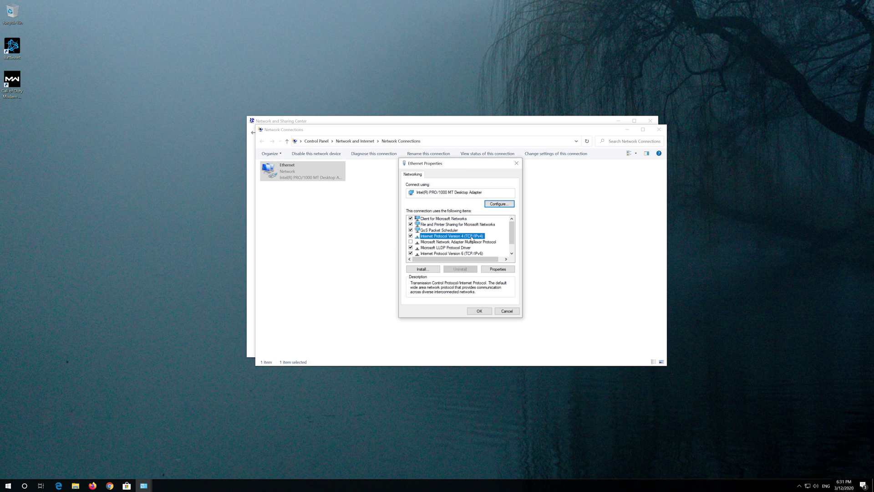
{"action": "left_click", "coordinate": [503, 270]}
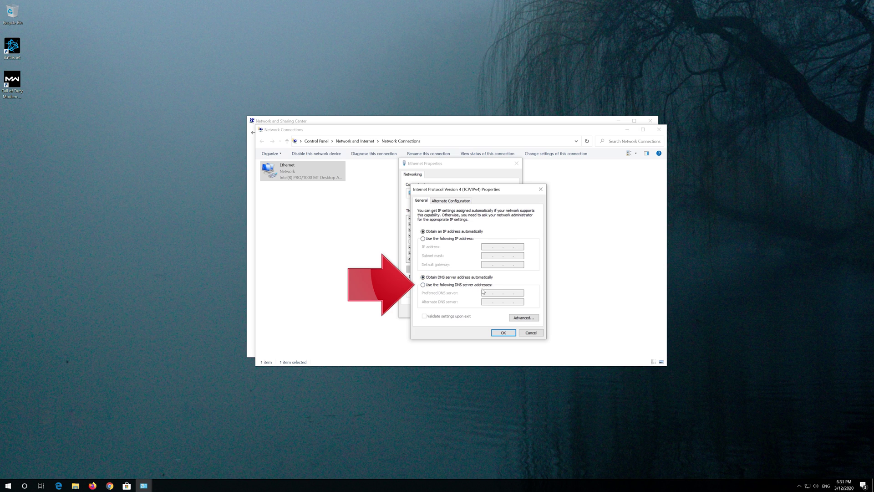
Set the preferred DNS server to 1.1.1.1 and the alternate to 1.0.0.1, then apply and close the Ethernet properties
{"action": "left_click", "coordinate": [423, 285]}
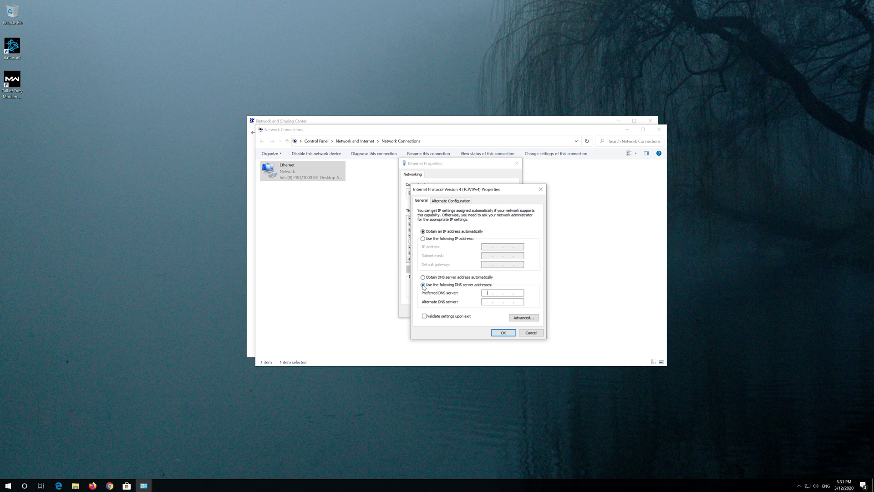
{"action": "left_click", "coordinate": [488, 294]}
{"action": "type", "text": "1.1.1.1"}
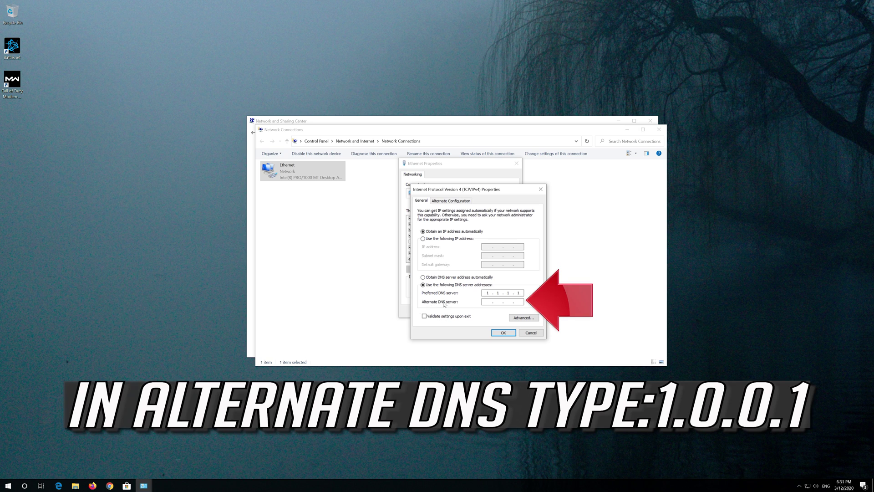
{"action": "left_click", "coordinate": [486, 301]}
{"action": "type", "text": "1.0.0.1"}
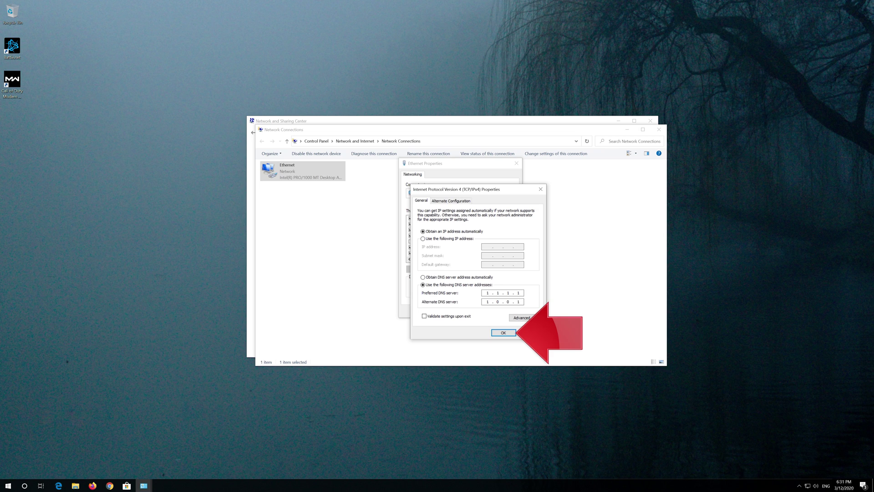
{"action": "left_click", "coordinate": [505, 333]}
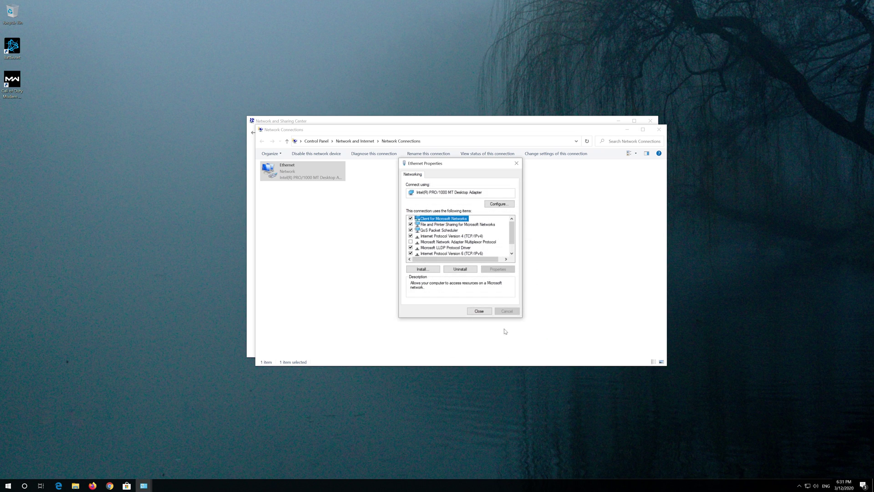
{"action": "left_click", "coordinate": [478, 312]}
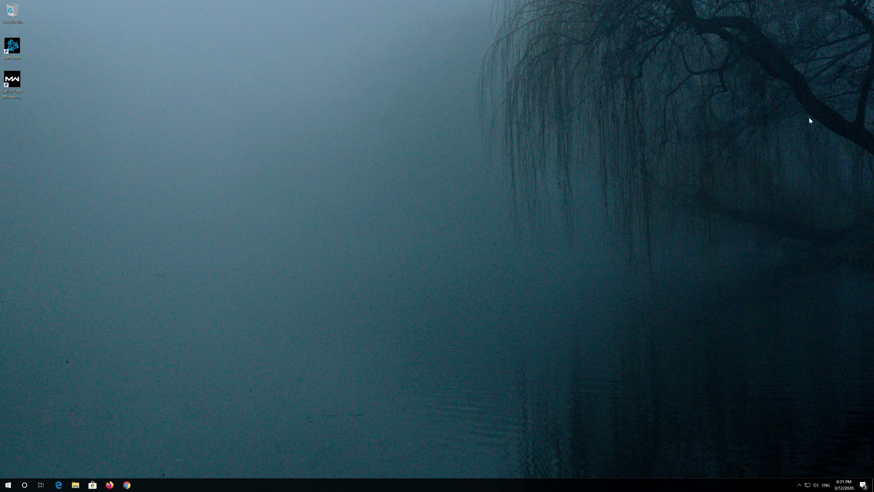
Open Command Prompt as administrator, allow it to make changes, and enlarge its window near the middle of the desktop
{"action": "key", "text": "super"}
{"action": "type", "text": "cmd"}
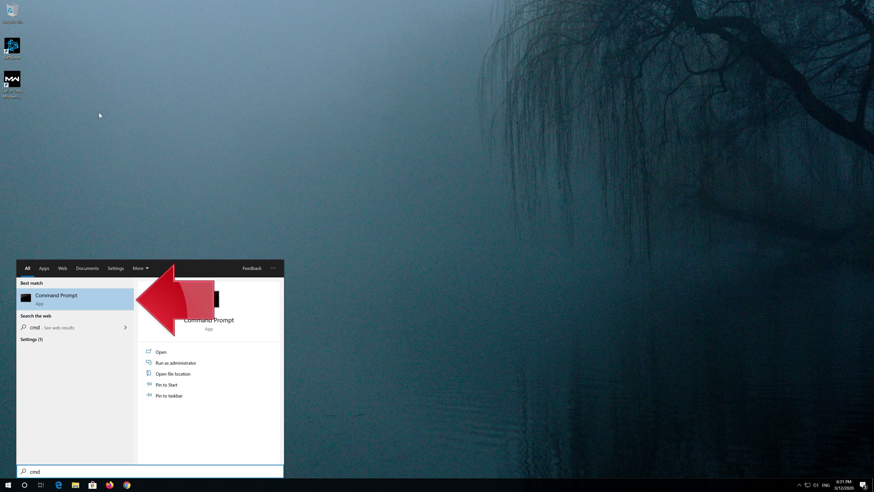
{"action": "right_click", "coordinate": [88, 303]}
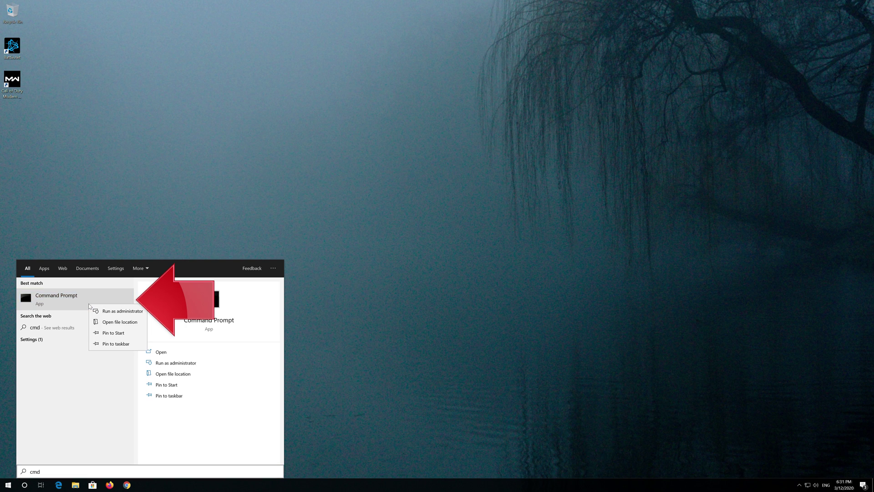
{"action": "left_click", "coordinate": [138, 311]}
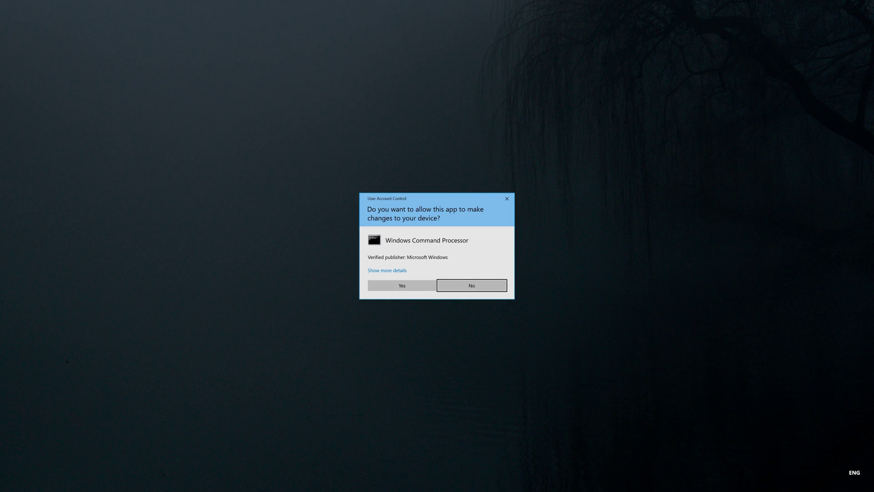
{"action": "left_click", "coordinate": [407, 286]}
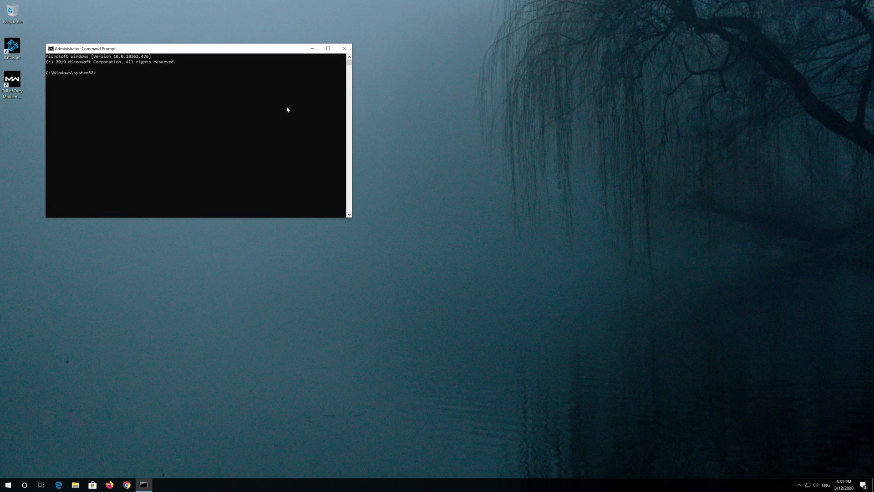
{"action": "left_click_drag", "start_coordinate": [264, 49], "coordinate": [466, 143]}
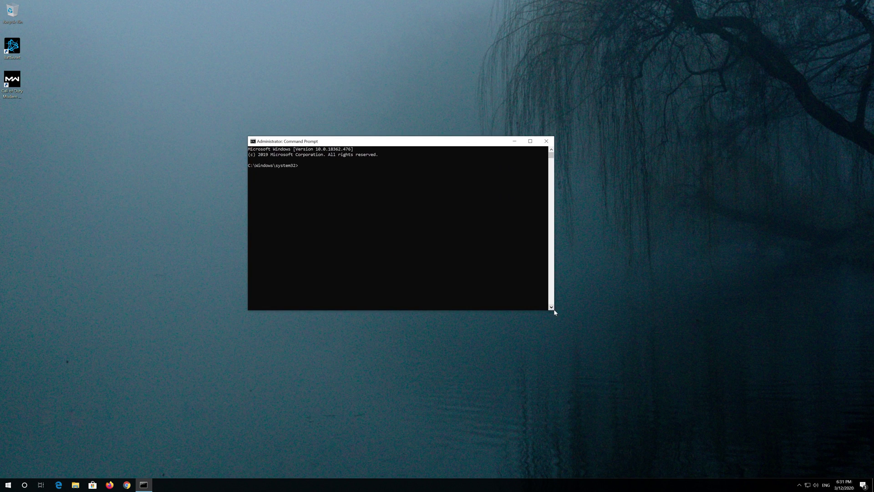
{"action": "left_click_drag", "start_coordinate": [554, 310], "coordinate": [606, 328]}
{"action": "left_click_drag", "start_coordinate": [480, 145], "coordinate": [488, 133]}
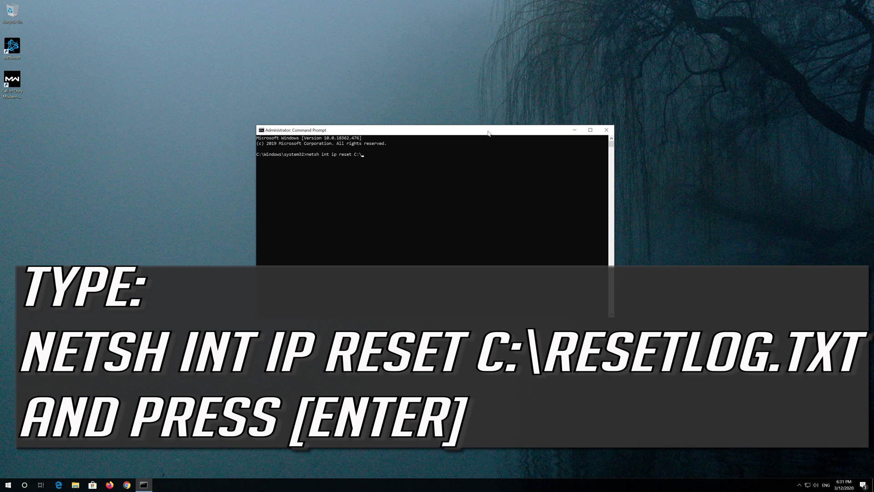
Run "netsh int ip reset C:\resetlog.txt" and "netsh winsock reset" to reset the TCP/IP stack and Winsock catalog
{"action": "type", "text": "setlog.txt"}
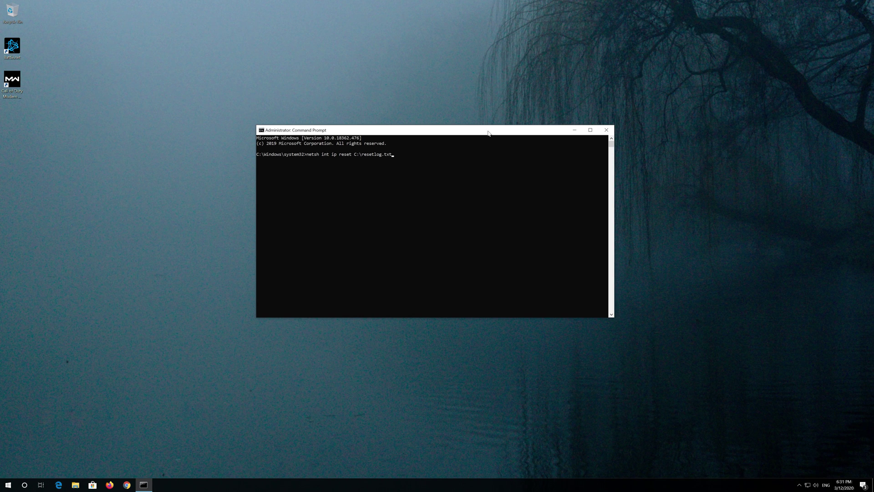
{"action": "key", "text": "Return"}
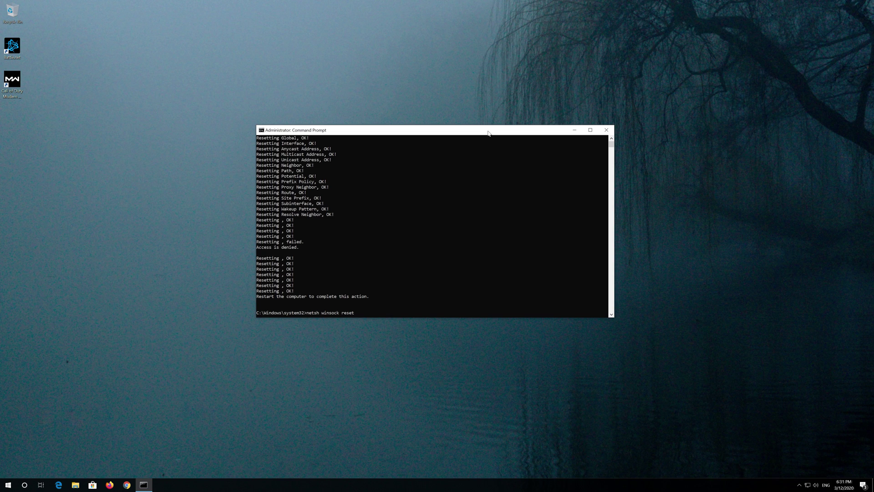
{"action": "key", "text": "Return"}
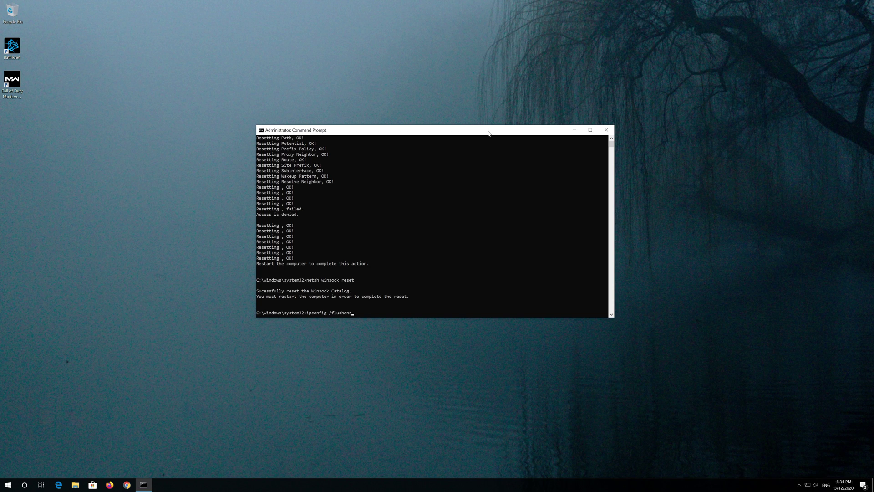
Flush the DNS cache with "ipconfig /flushdns", leave the prompt with "exit" and restart the computer
{"action": "key", "text": "Return"}
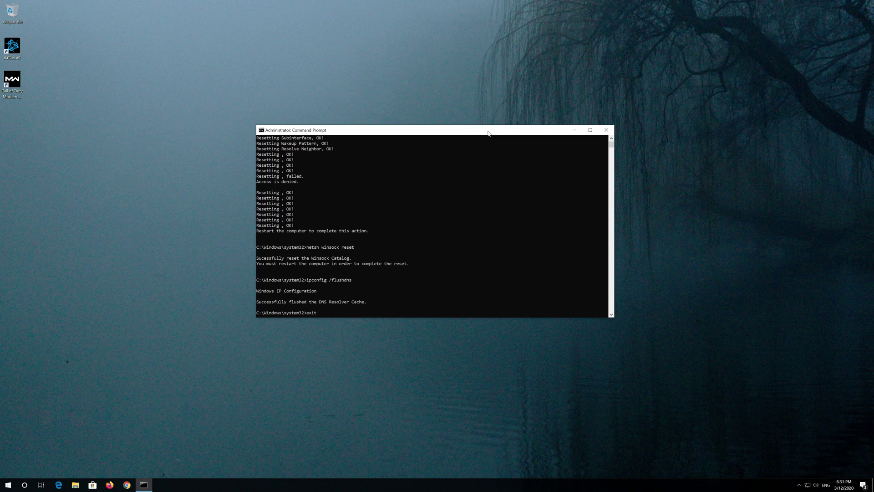
{"action": "key", "text": "Return"}
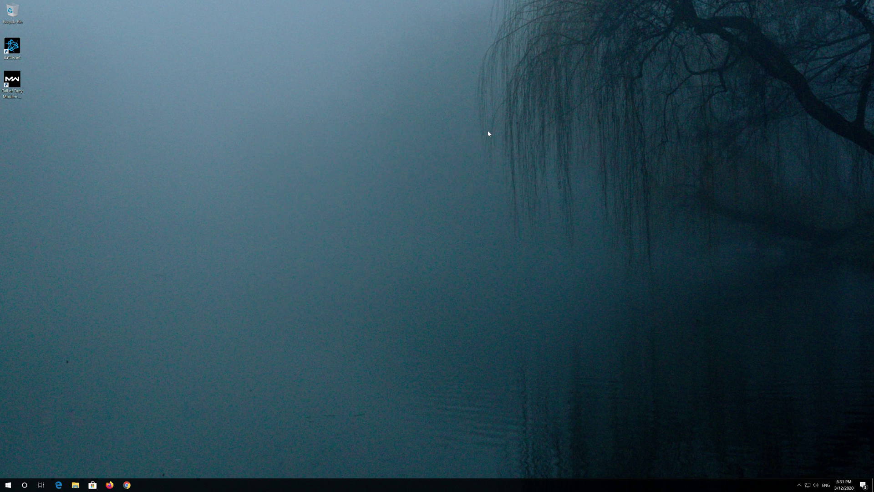
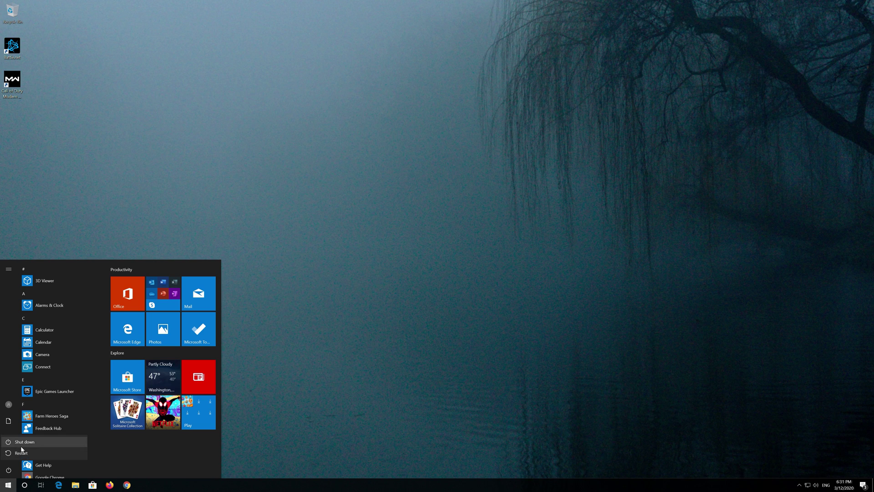
{"action": "left_click", "coordinate": [22, 452]}
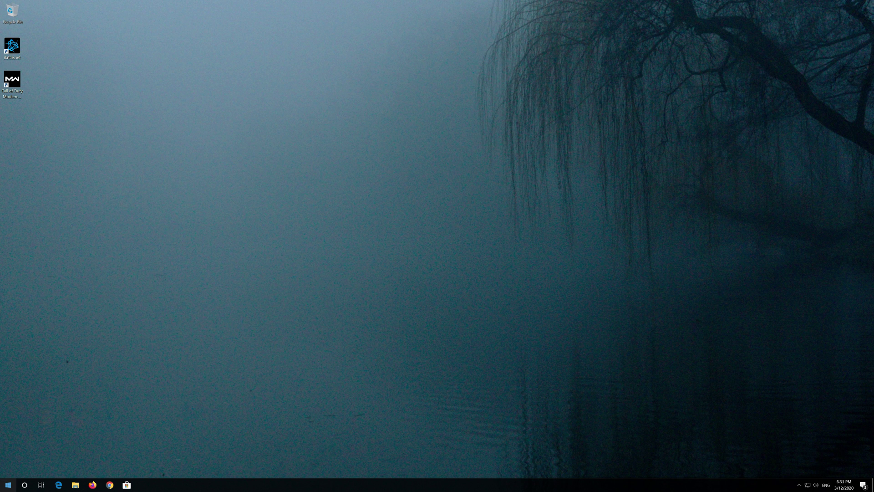
Open the Network reset page in the Network & Internet settings of Windows
{"action": "key", "text": "super"}
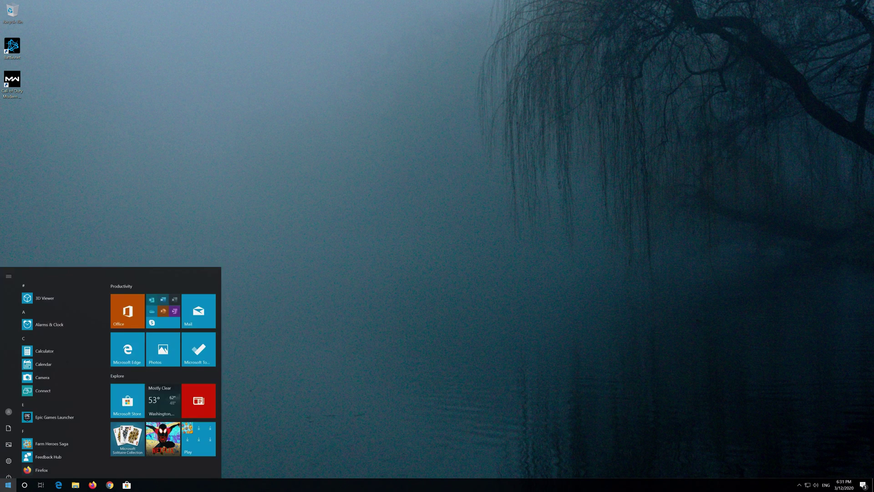
{"action": "mouse_move", "coordinate": [7, 453]}
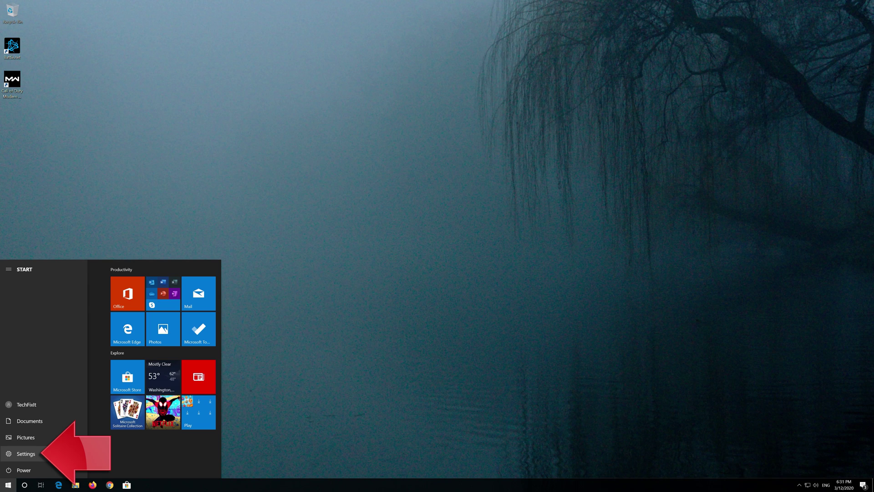
{"action": "left_click", "coordinate": [28, 453]}
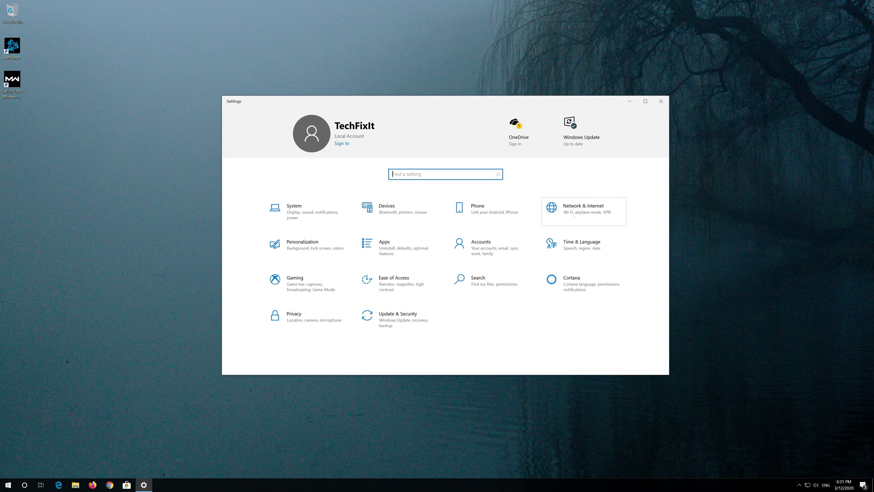
{"action": "left_click", "coordinate": [581, 212]}
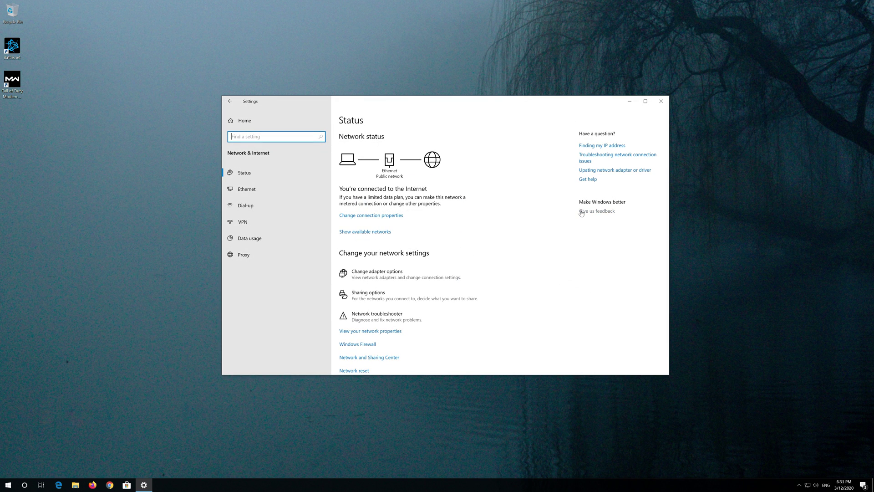
{"action": "scroll", "coordinate": [420, 246], "scroll_direction": "down", "scroll_amount": 1}
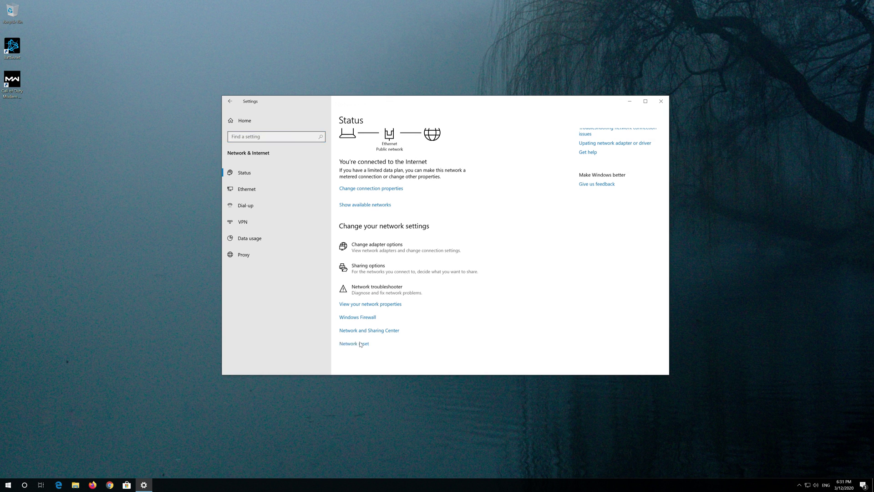
{"action": "left_click", "coordinate": [360, 344]}
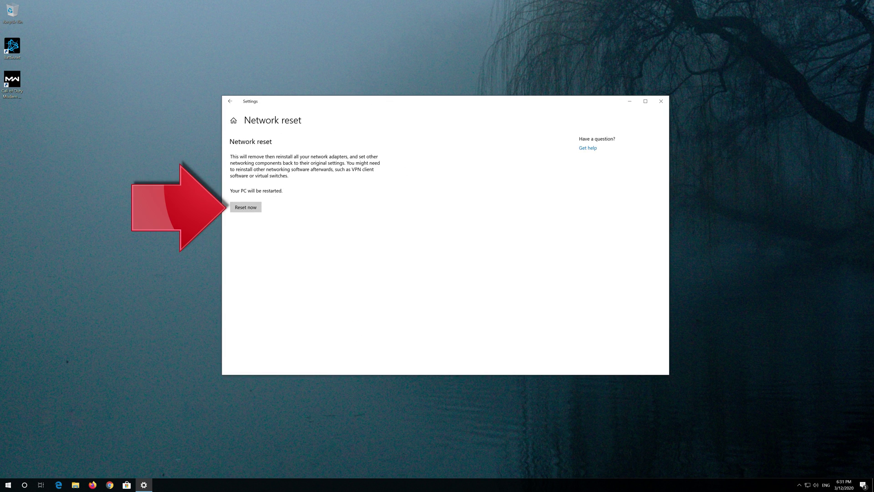
Reset all network settings, confirm the reset, dismiss the sign-out notice and close Settings
{"action": "left_click", "coordinate": [239, 209]}
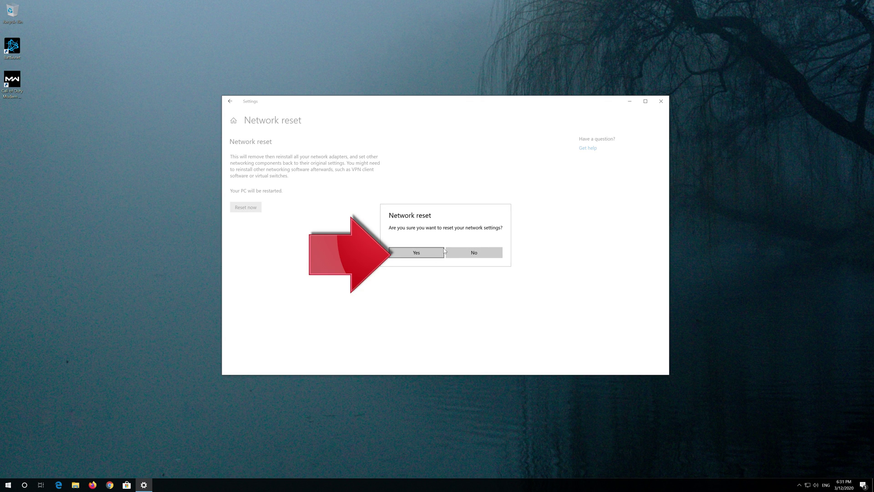
{"action": "left_click", "coordinate": [416, 253]}
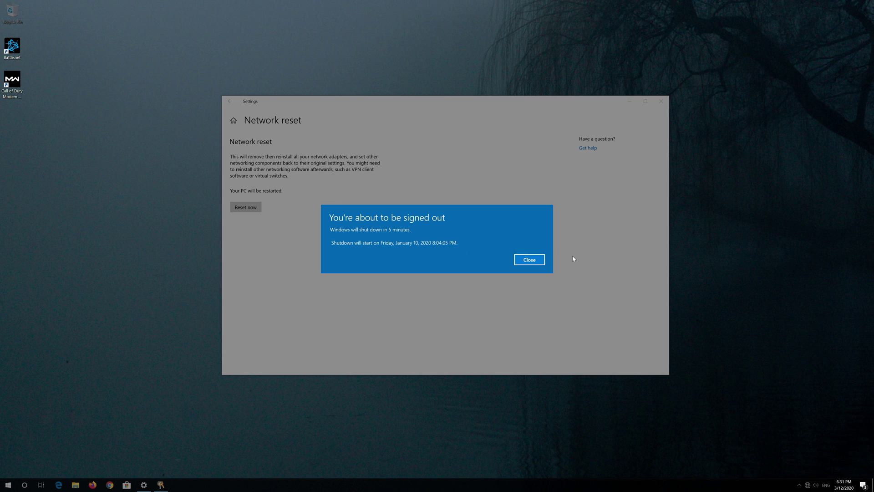
{"action": "left_click", "coordinate": [541, 261]}
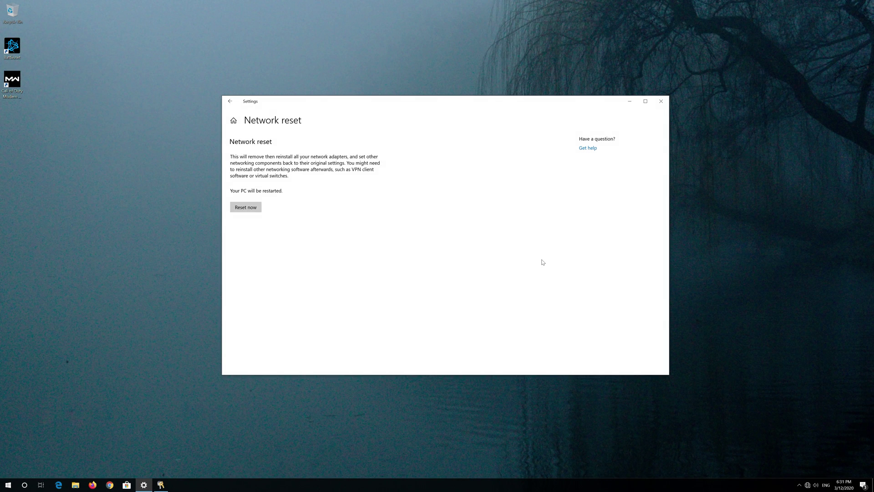
{"action": "left_click", "coordinate": [663, 104]}
Restart the computer to complete the network reset
{"action": "left_click", "coordinate": [8, 484]}
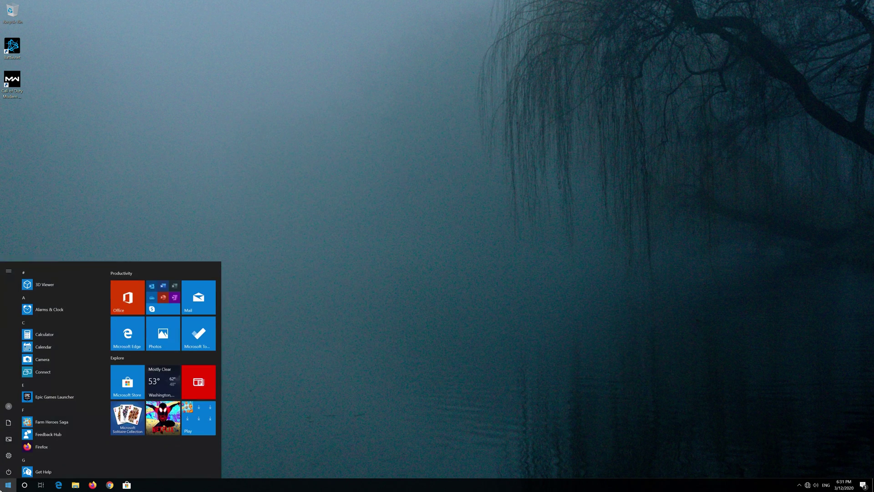
{"action": "mouse_move", "coordinate": [10, 466]}
{"action": "left_click", "coordinate": [11, 467]}
{"action": "left_click", "coordinate": [19, 452]}
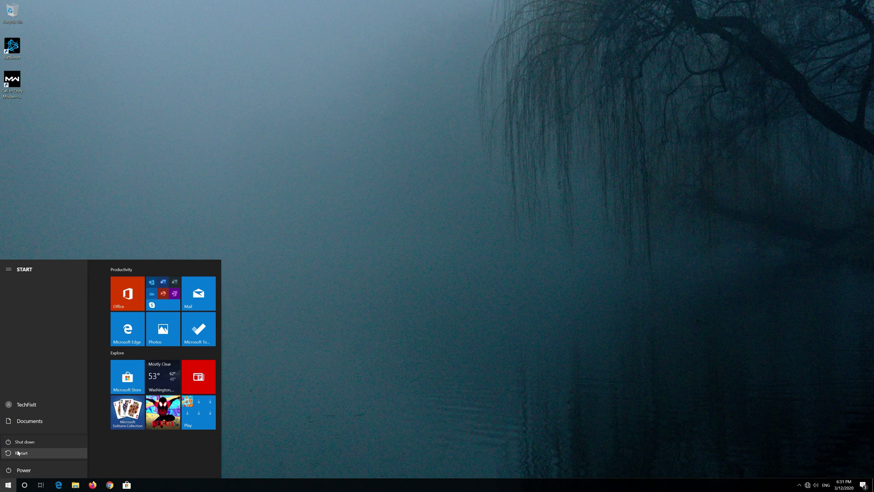